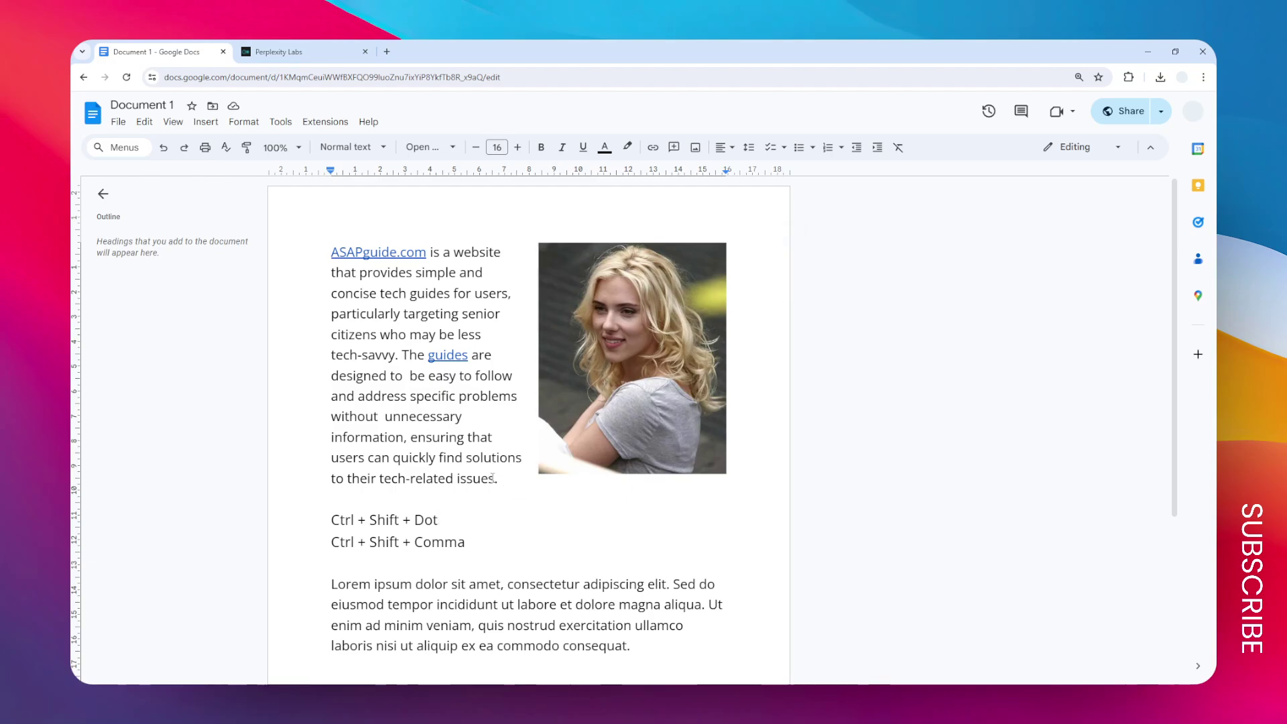
Open Find and replace from the Edit menu, move it off the photo, then close it
{"action": "left_click", "coordinate": [423, 497]}
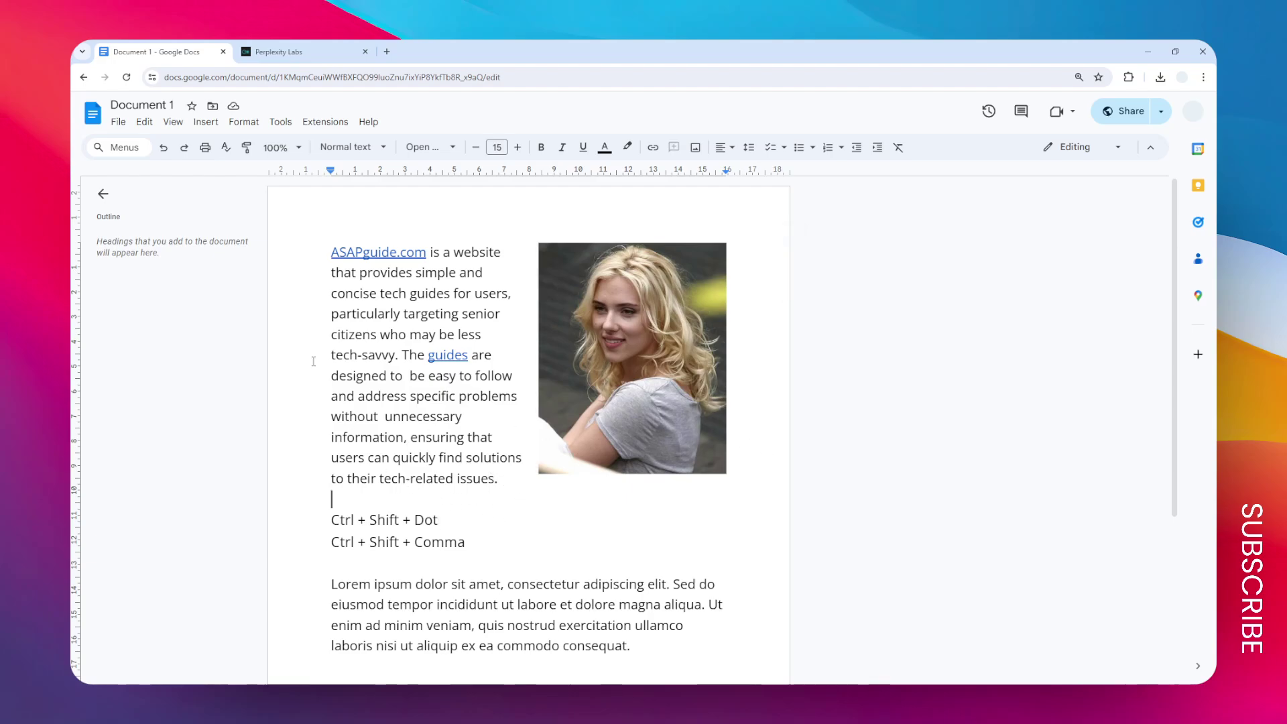
{"action": "left_click", "coordinate": [145, 122]}
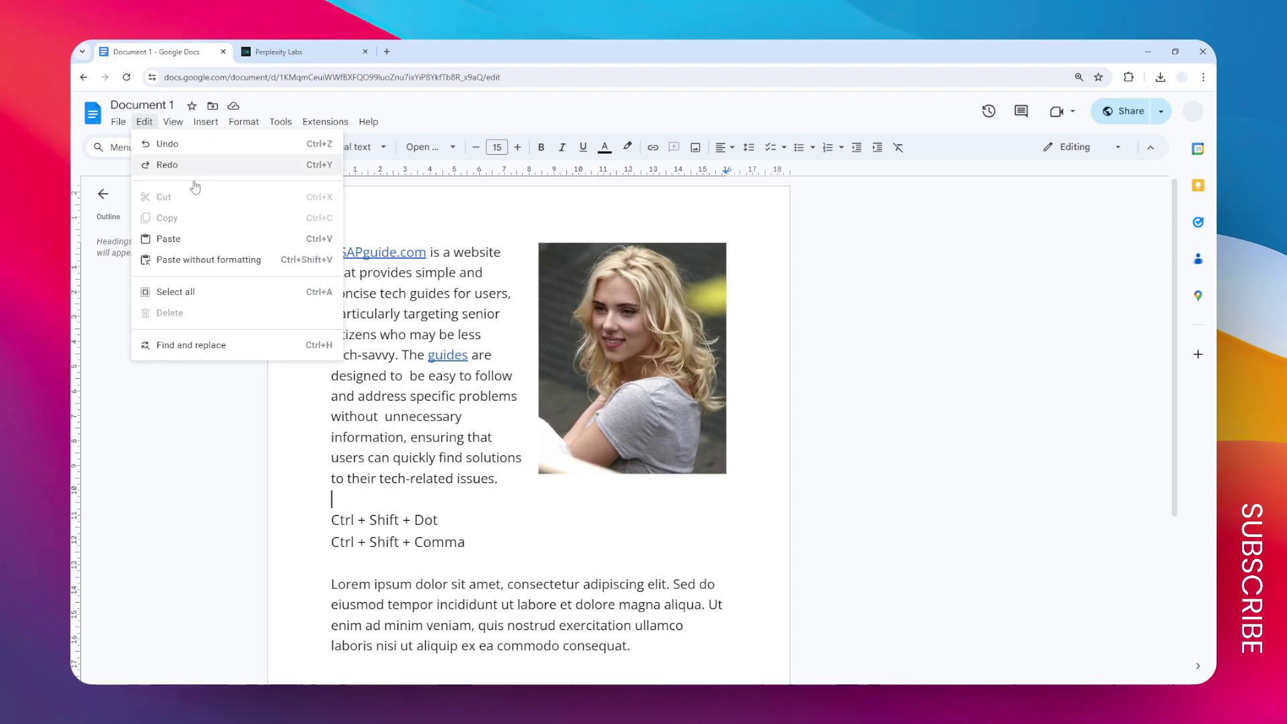
{"action": "left_click", "coordinate": [211, 347]}
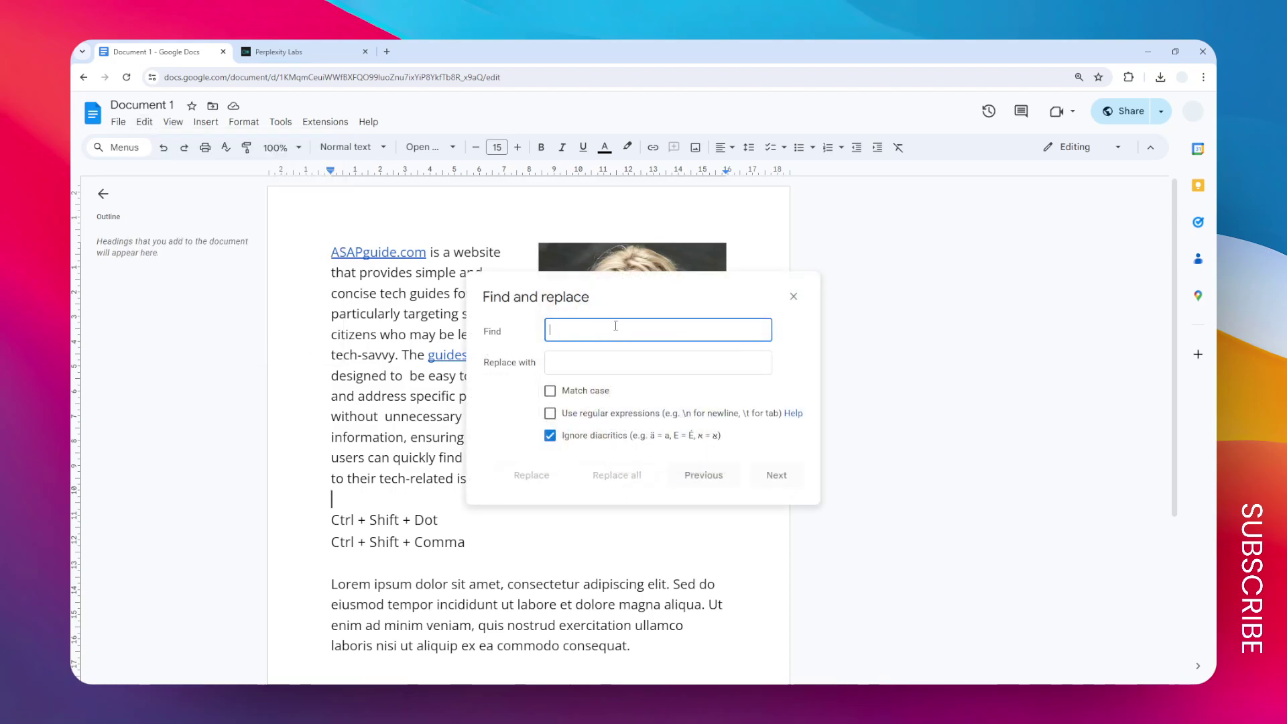
{"action": "left_click_drag", "start_coordinate": [563, 296], "coordinate": [774, 326]}
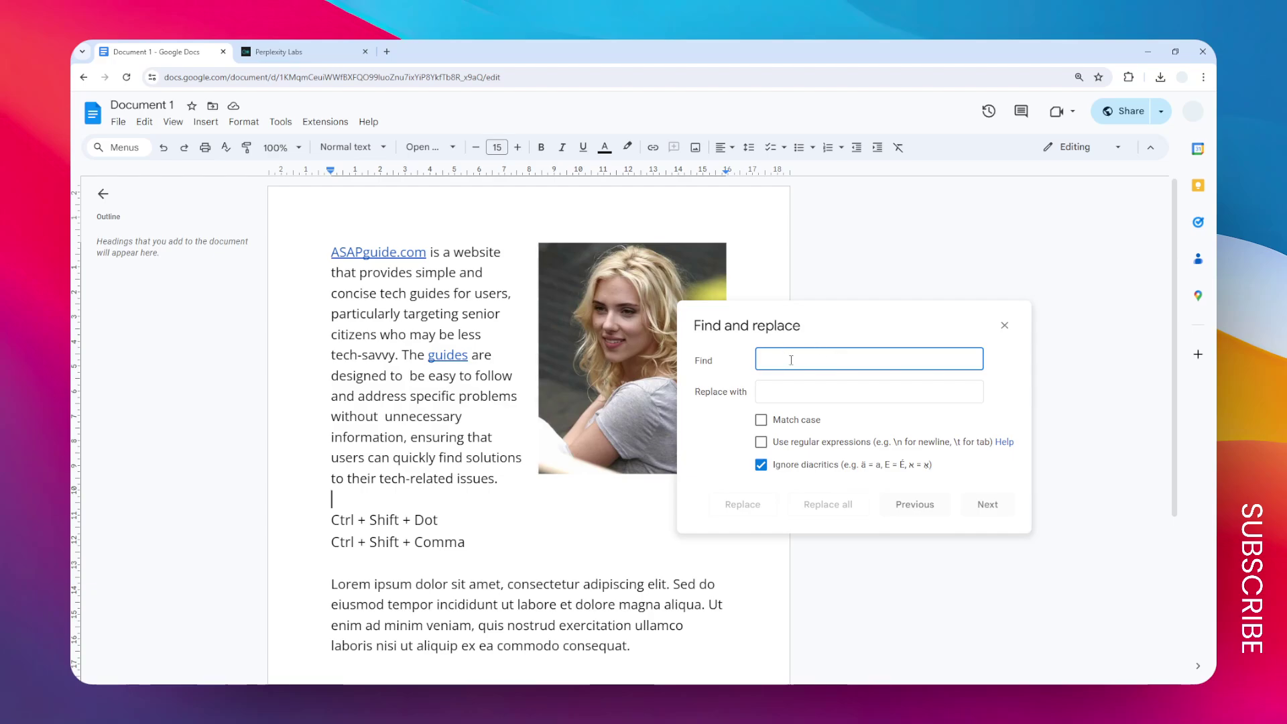
{"action": "type", "text": "."}
{"action": "left_click", "coordinate": [789, 390]}
{"action": "type", "text": "."}
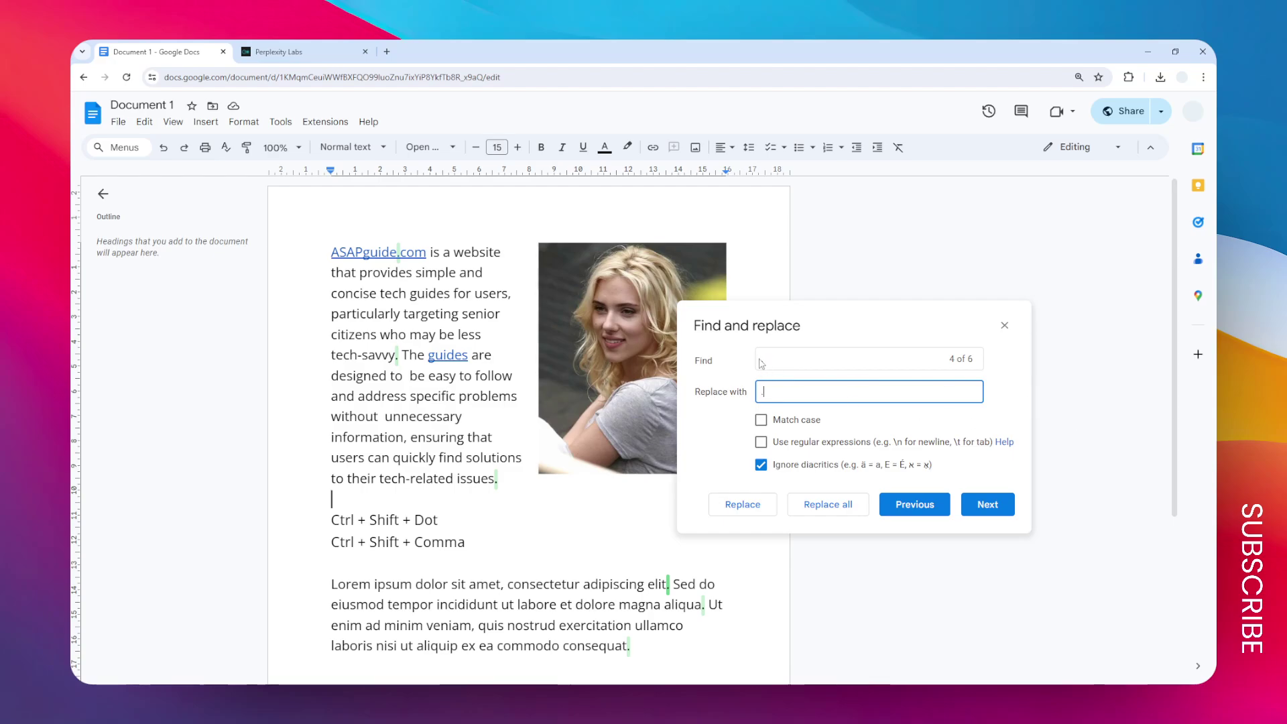
{"action": "left_click", "coordinate": [1004, 326]}
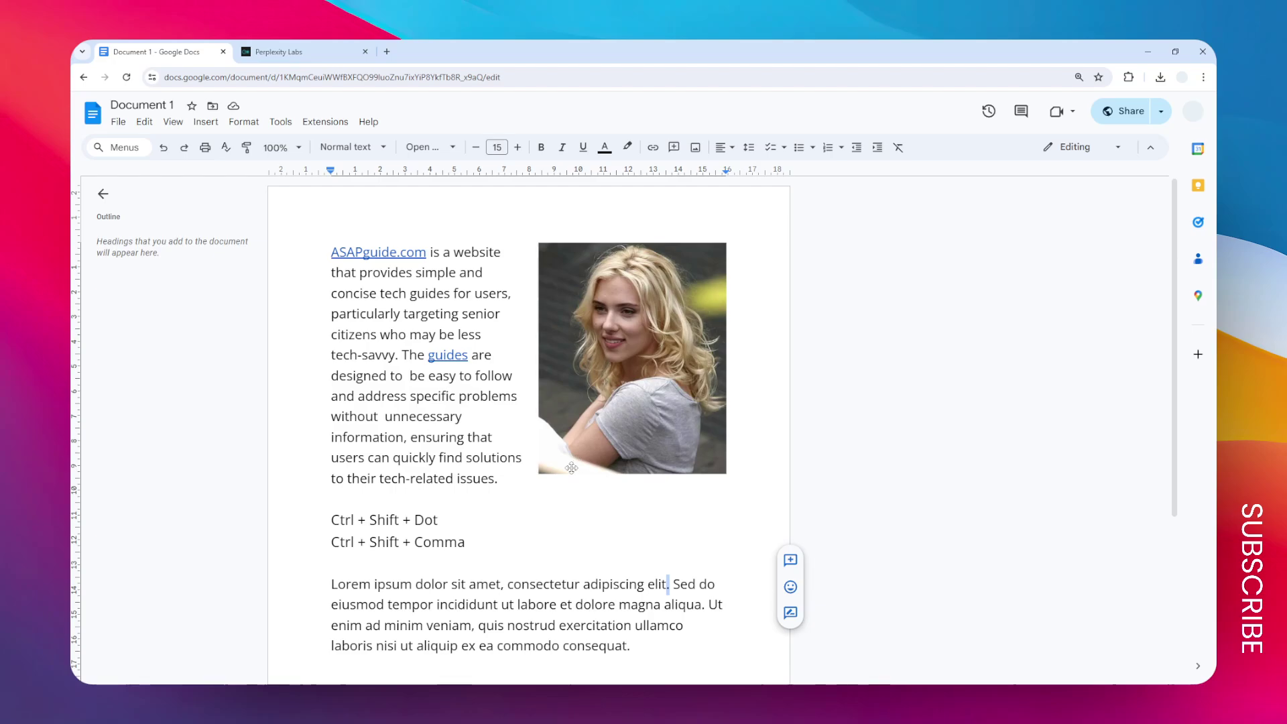
Search the document for periods and place the cursor after 'tech-savvy.'
{"action": "left_click", "coordinate": [476, 498]}
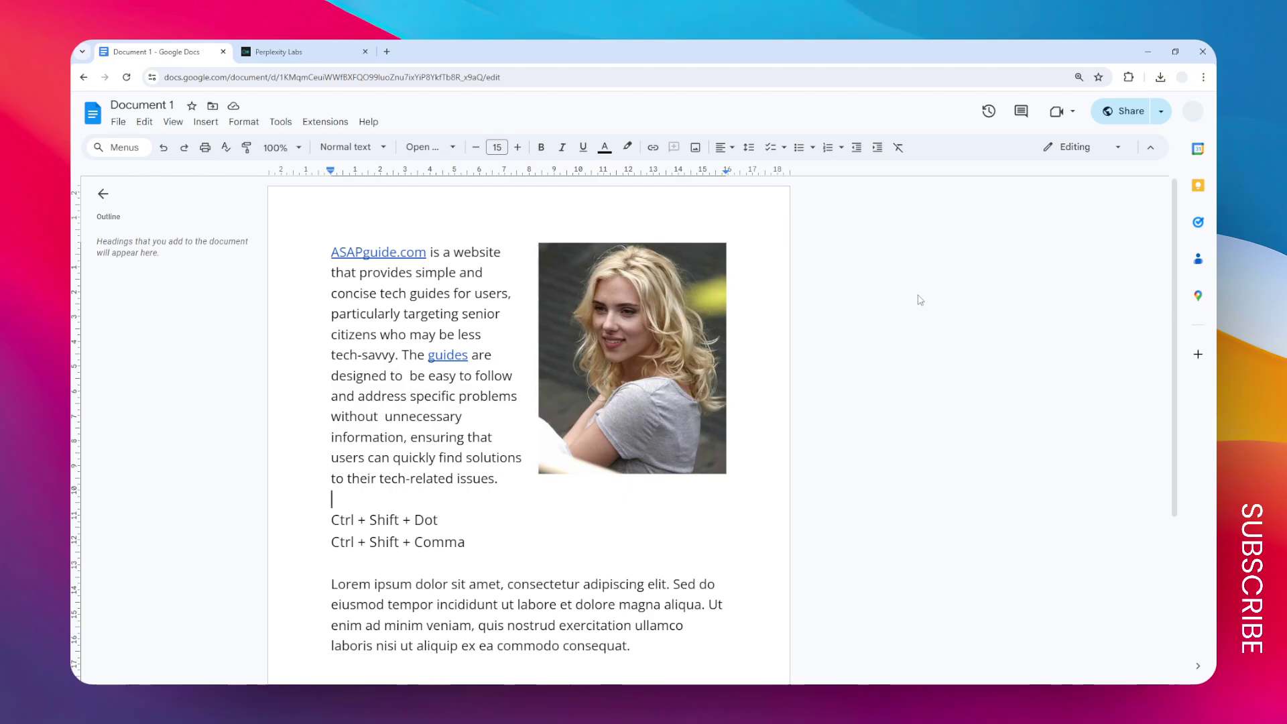
{"action": "key", "text": "ctrl+f"}
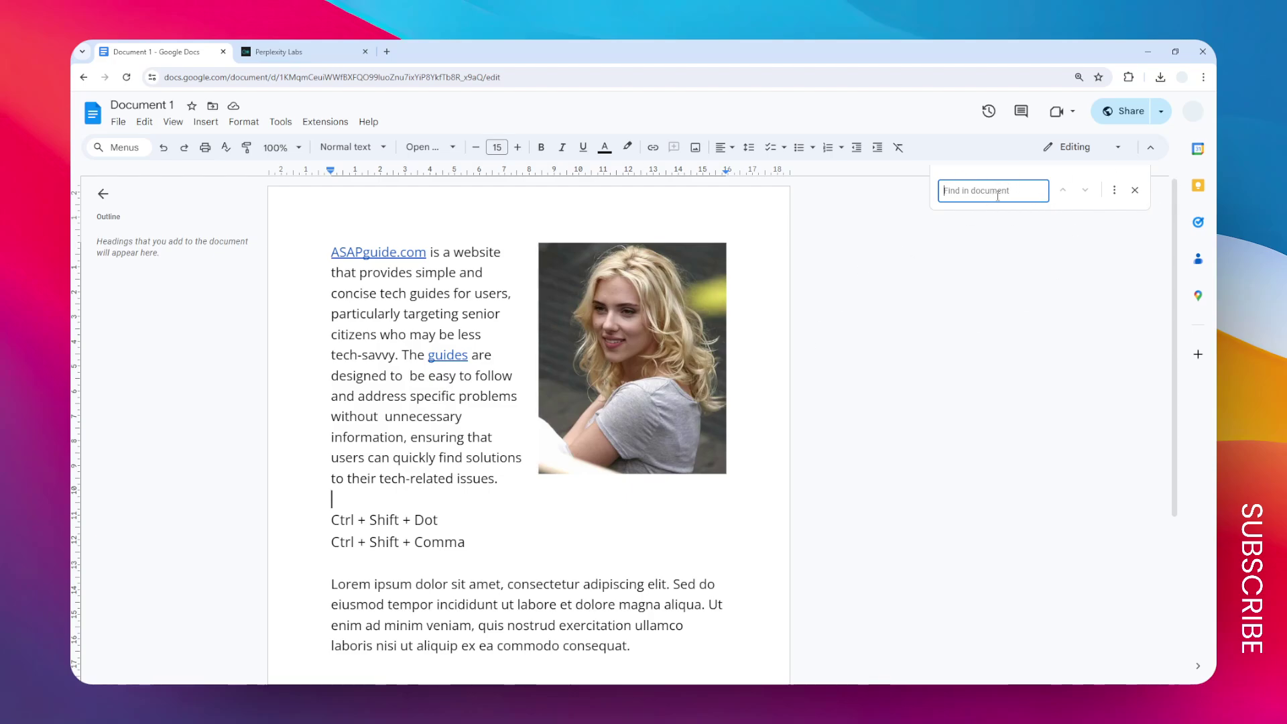
{"action": "type", "text": "."}
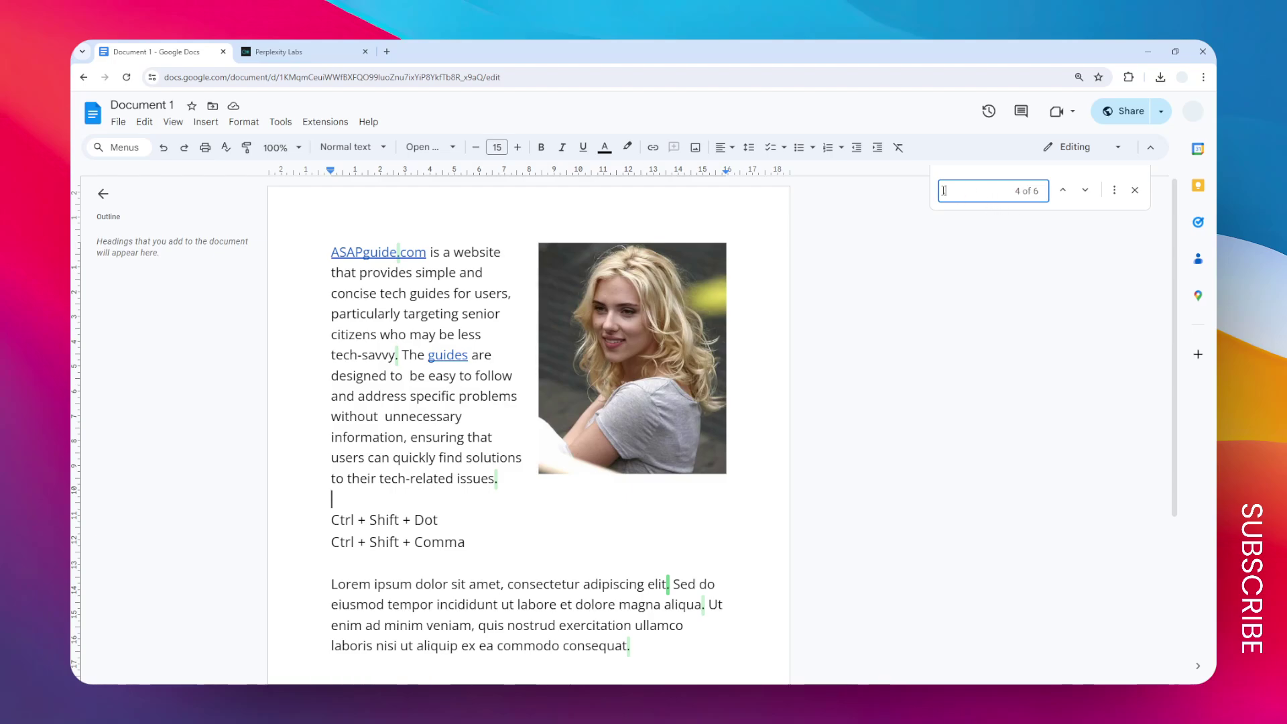
{"action": "scroll", "coordinate": [603, 352], "scroll_direction": "down", "scroll_amount": 1}
{"action": "scroll", "coordinate": [604, 352], "scroll_direction": "up", "scroll_amount": 1}
{"action": "scroll", "coordinate": [519, 456], "scroll_direction": "down", "scroll_amount": 1}
{"action": "scroll", "coordinate": [520, 458], "scroll_direction": "up", "scroll_amount": 1}
{"action": "left_click", "coordinate": [397, 354]}
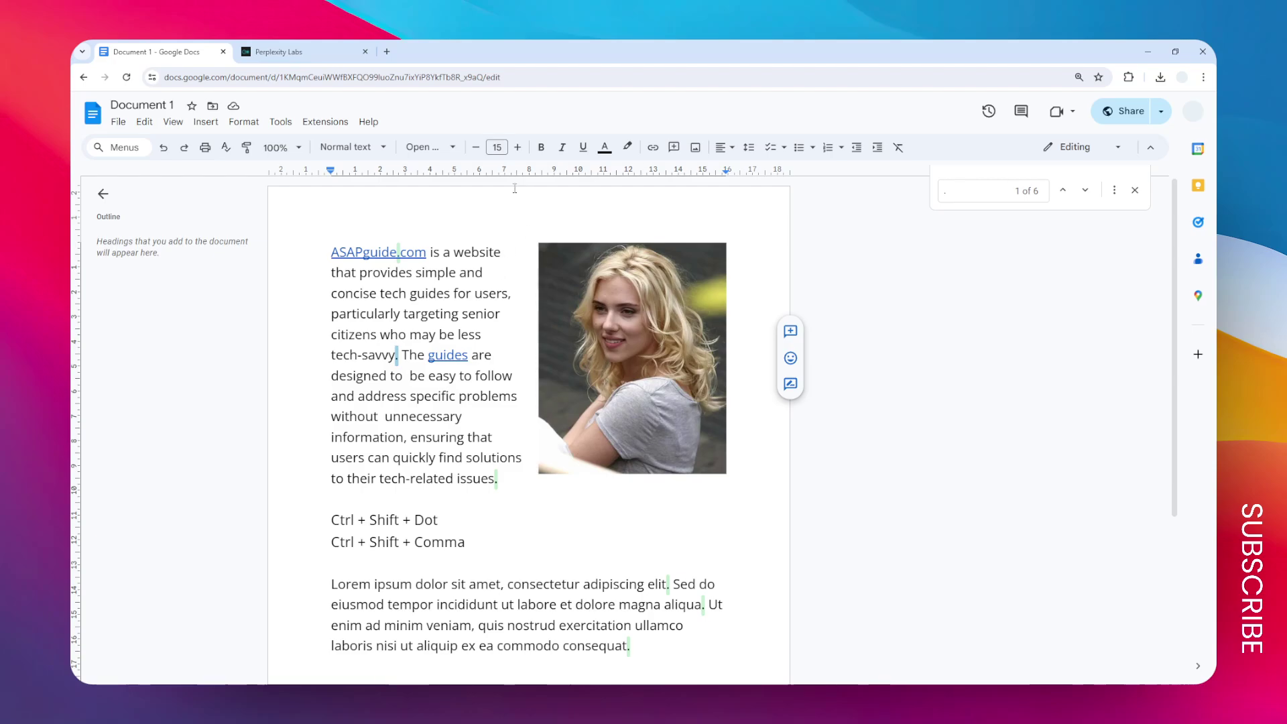
{"action": "left_click", "coordinate": [498, 147]}
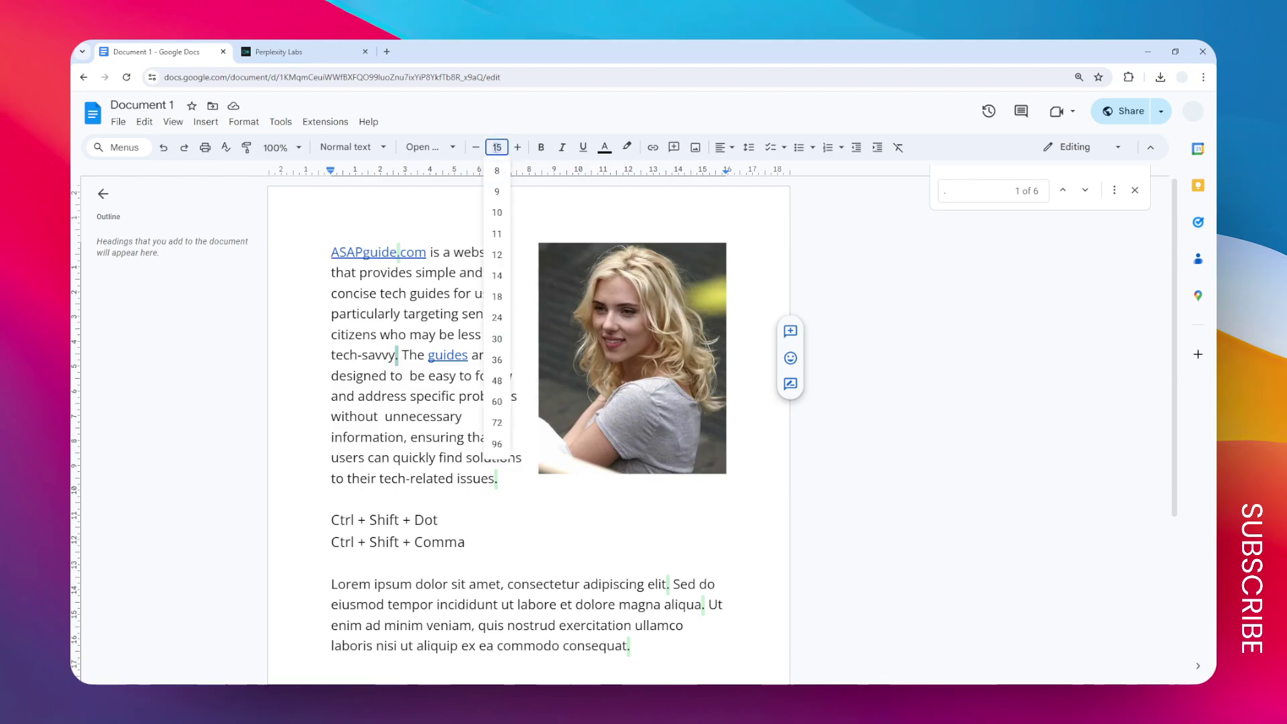
{"action": "key", "text": "Escape"}
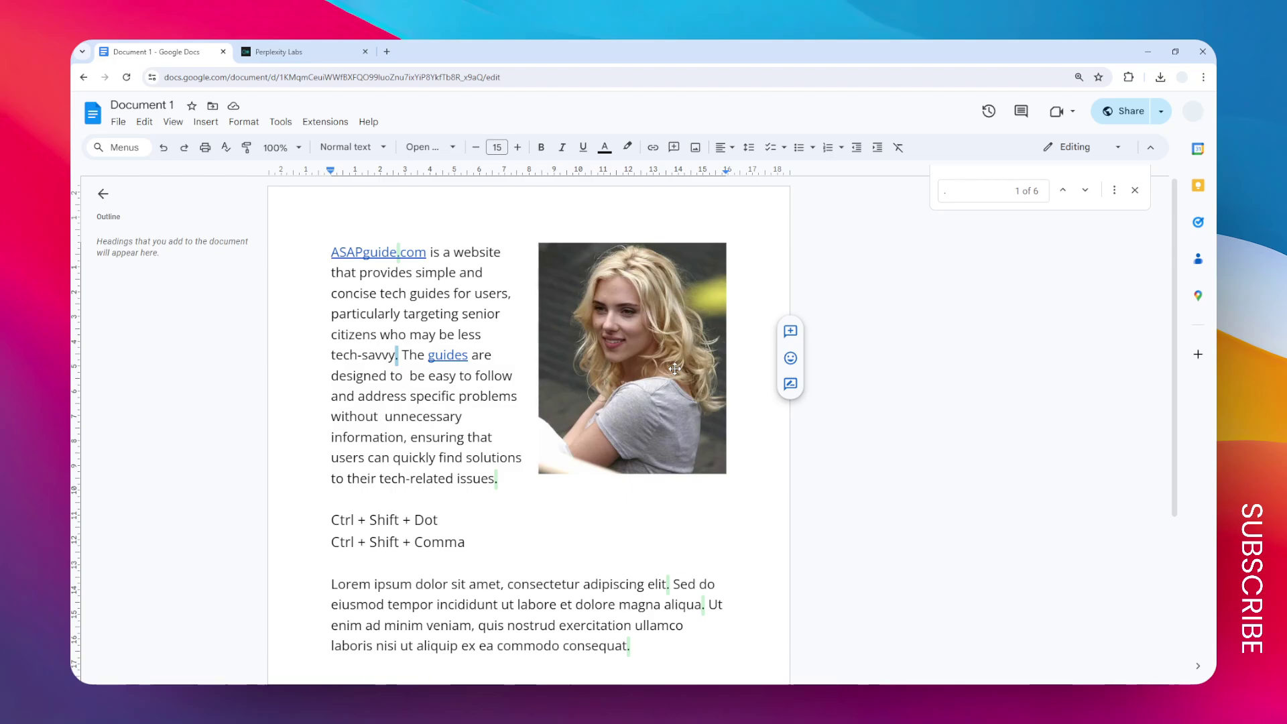
Enlarge the period after 'tech-savvy' three font-size steps with Ctrl+Shift+Period
{"action": "key", "text": "ctrl+shift+period"}
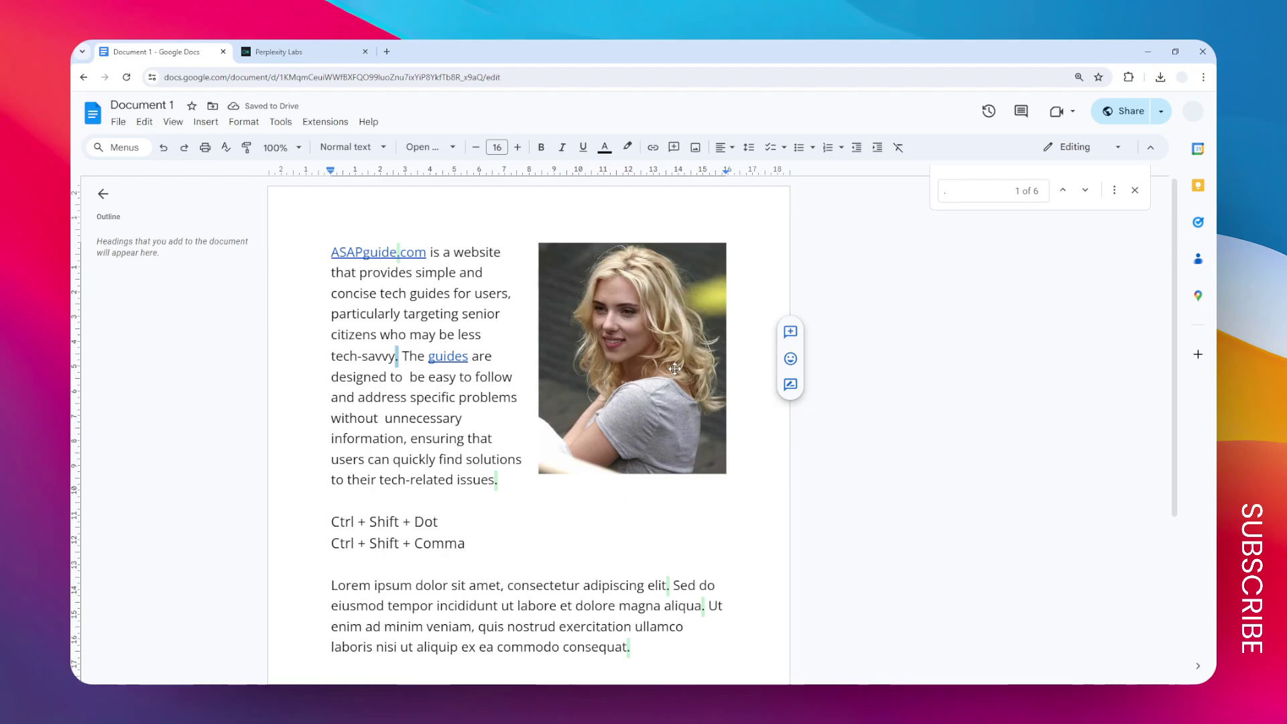
{"action": "key", "text": "ctrl+shift+period"}
{"action": "key", "text": "ctrl+shift+period"}
{"action": "key", "text": "ctrl+shift+period"}
{"action": "key", "text": "ctrl+shift+period"}
{"action": "key", "text": "ctrl+shift+period"}
{"action": "key", "text": "ctrl+shift+period"}
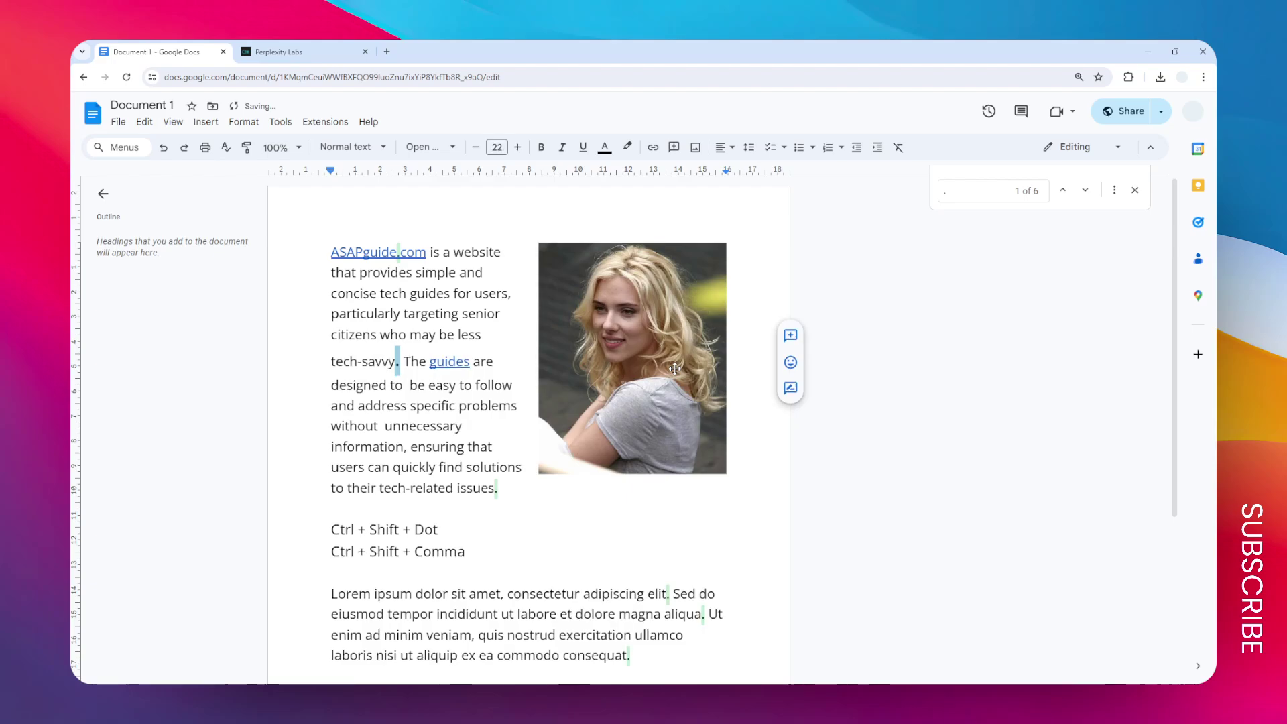
{"action": "key", "text": "ctrl+shift+period"}
{"action": "key", "text": "ctrl+shift+period"}
{"action": "key", "text": "ctrl+shift+period"}
{"action": "key", "text": "ctrl+shift+period"}
{"action": "key", "text": "ctrl+shift+period"}
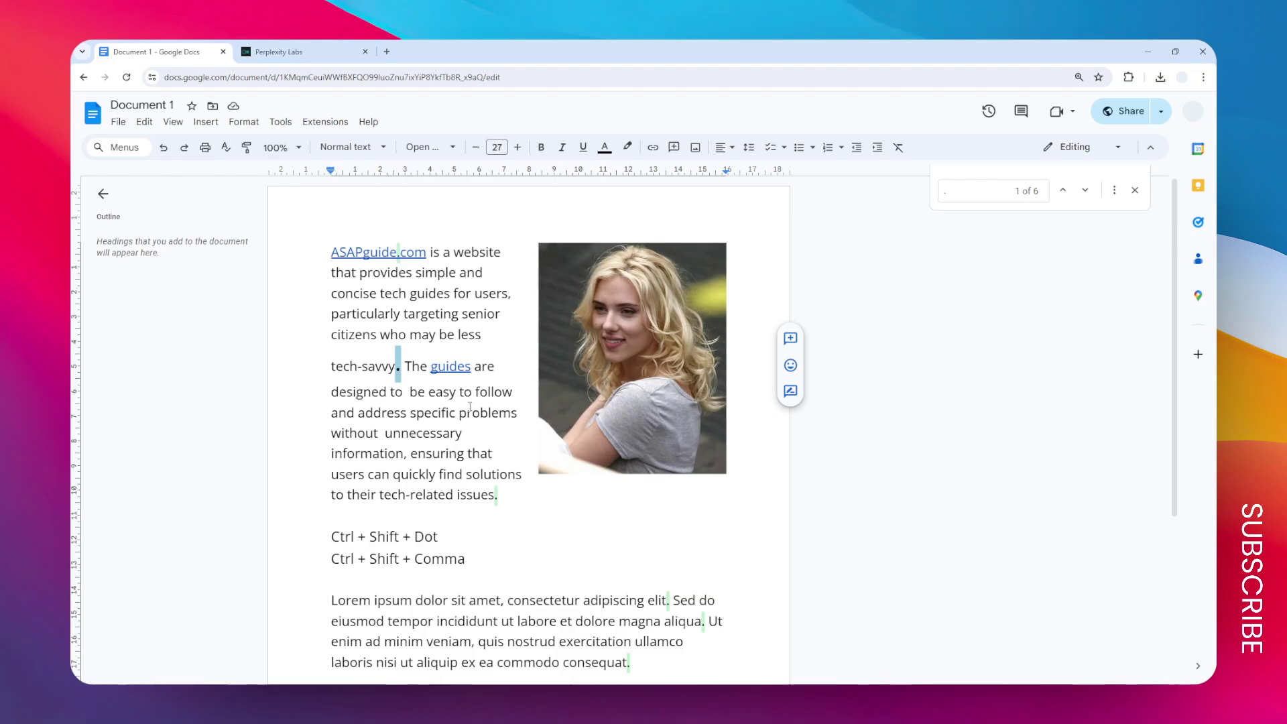
Shrink the period after 'tech-savvy' twice, then enlarge it once to size 15
{"action": "key", "text": "ctrl+shift+comma"}
{"action": "key", "text": "ctrl+shift+comma"}
{"action": "key", "text": "ctrl+shift+comma"}
{"action": "key", "text": "ctrl+shift+comma"}
{"action": "key", "text": "ctrl+shift+comma"}
{"action": "key", "text": "ctrl+shift+comma"}
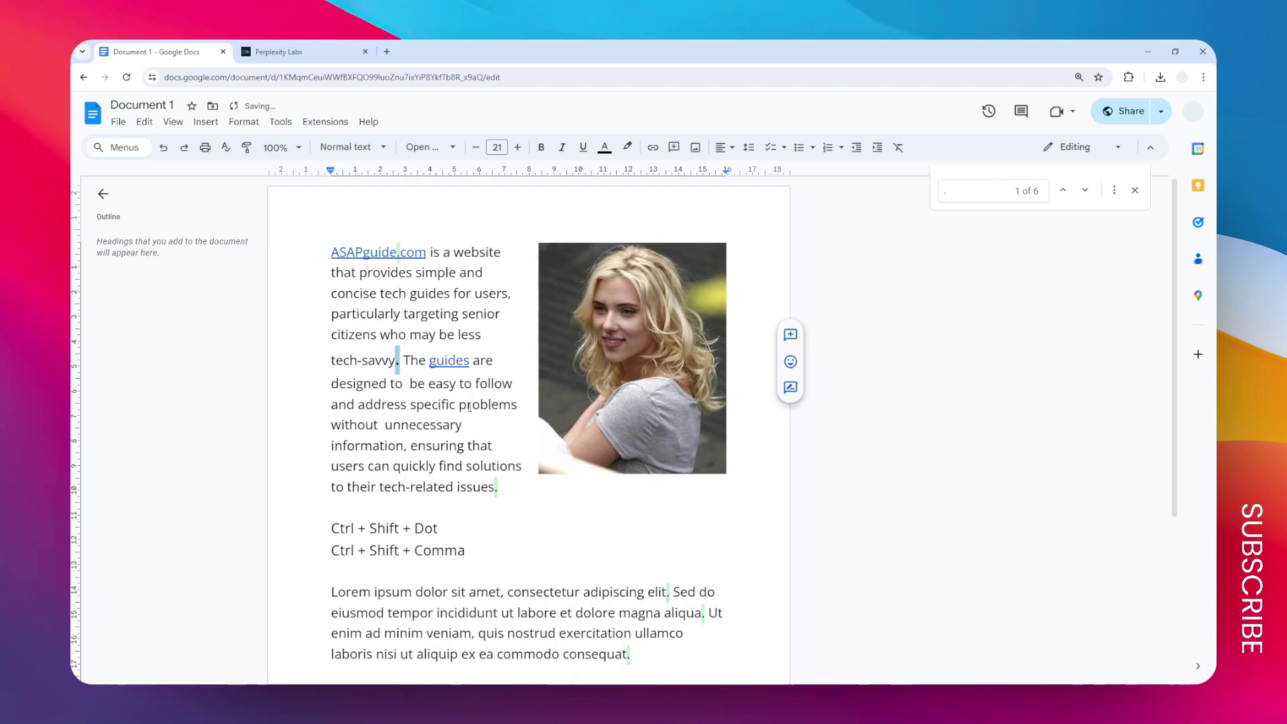
{"action": "key", "text": "ctrl+shift+comma"}
{"action": "key", "text": "ctrl+shift+comma"}
{"action": "key", "text": "ctrl+shift+comma"}
{"action": "key", "text": "ctrl+shift+comma"}
{"action": "key", "text": "ctrl+shift+comma"}
{"action": "key", "text": "ctrl+shift+comma"}
{"action": "key", "text": "ctrl+shift+comma"}
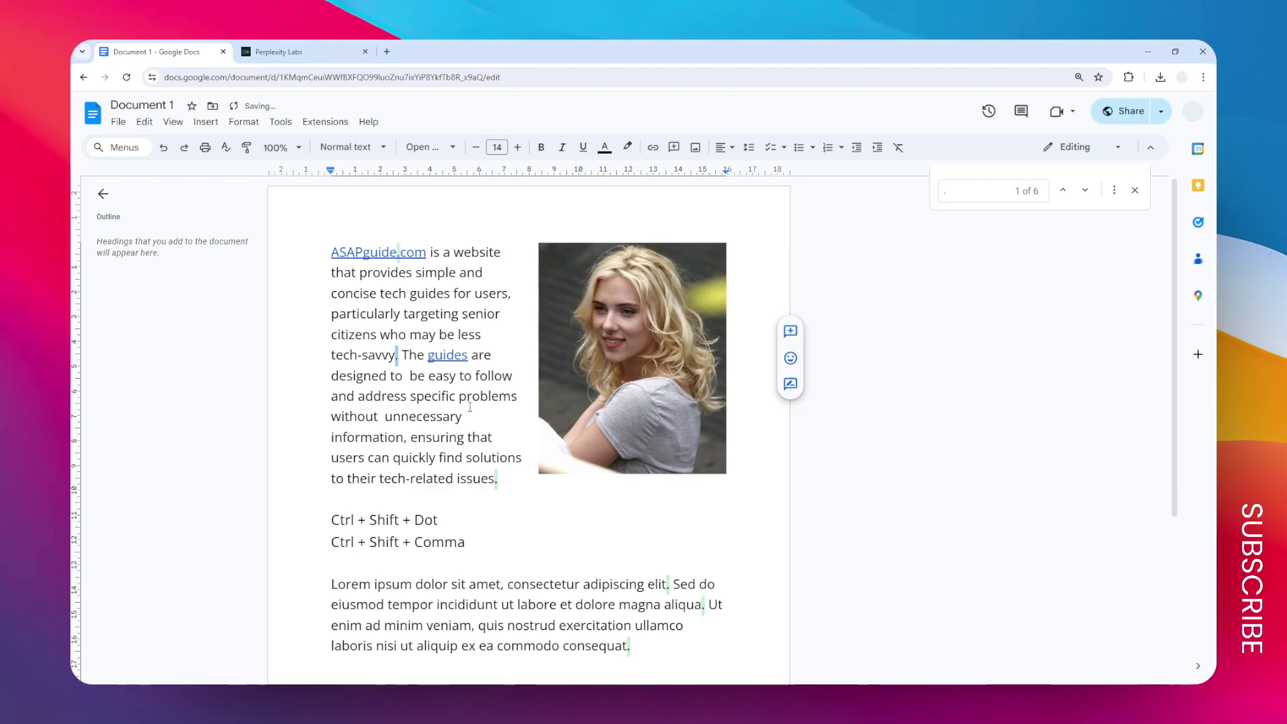
{"action": "key", "text": "ctrl+shift+period"}
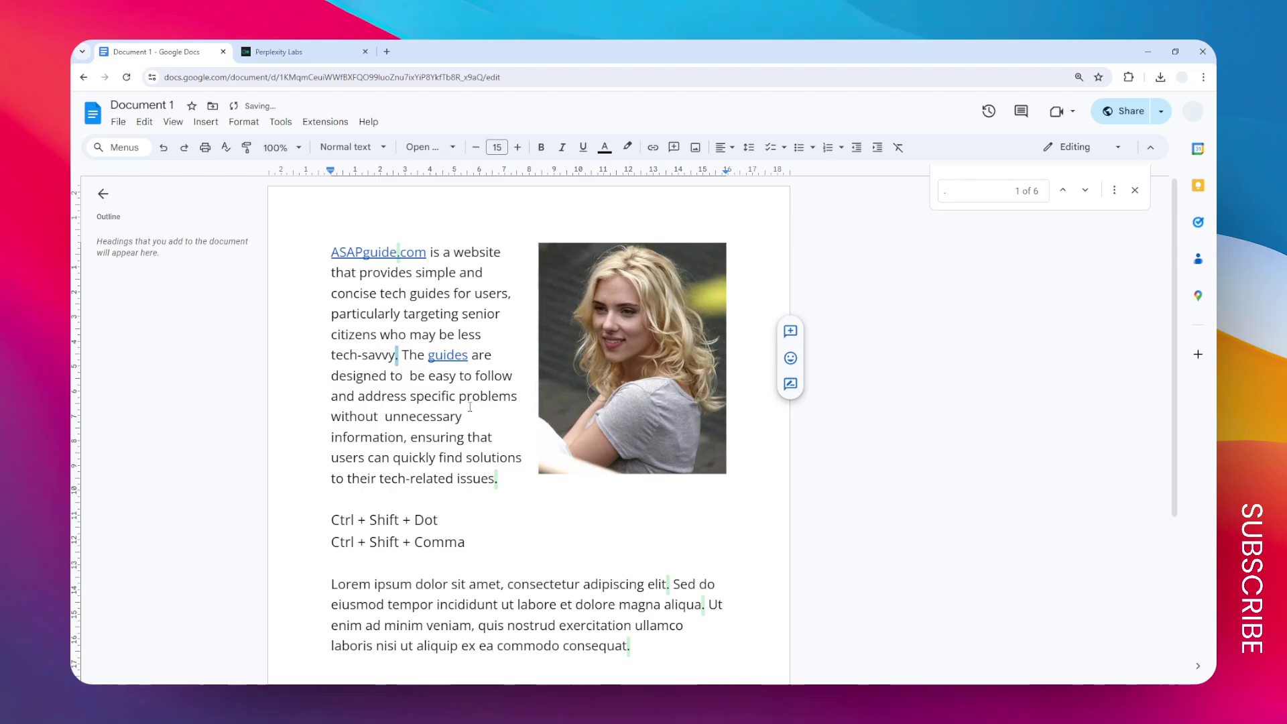